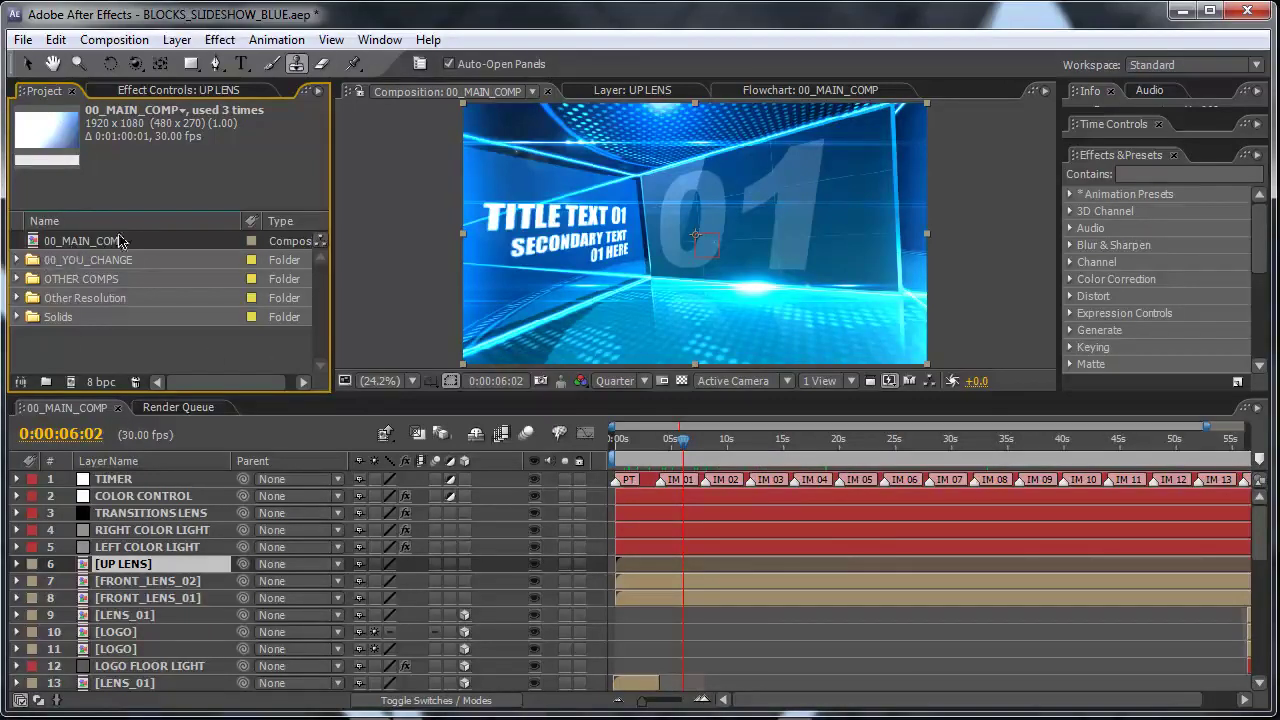
Expand the Other Resolution folder and select HD 720 to show 1280 x 720 at 29.97 fps.
{"action": "left_click", "coordinate": [17, 298]}
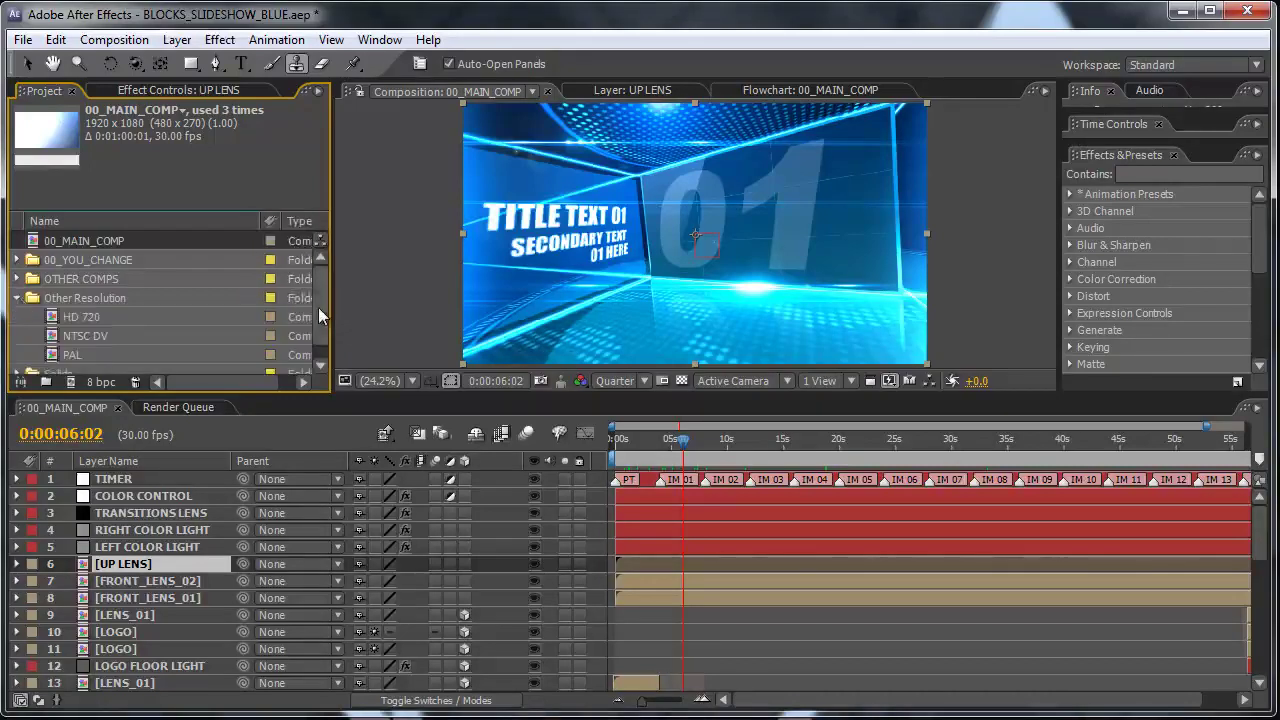
{"action": "scroll", "coordinate": [320, 316], "scroll_direction": "down", "scroll_amount": 1}
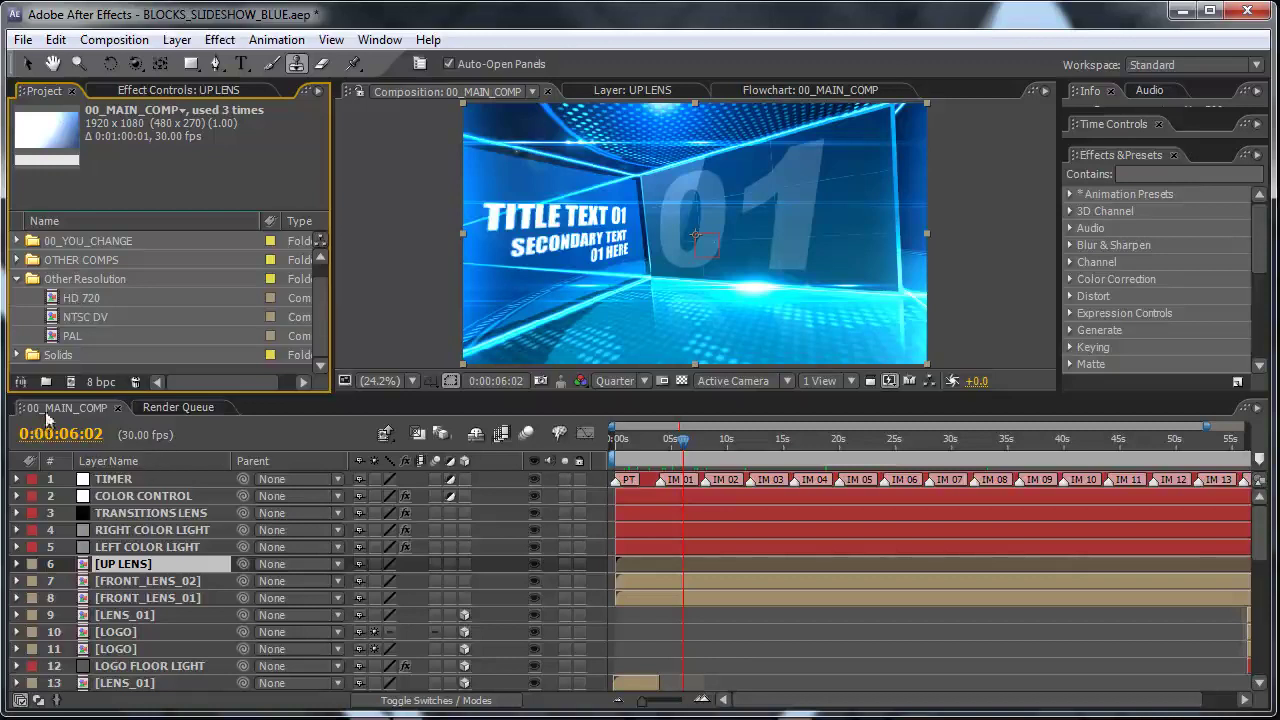
{"action": "left_click", "coordinate": [79, 411]}
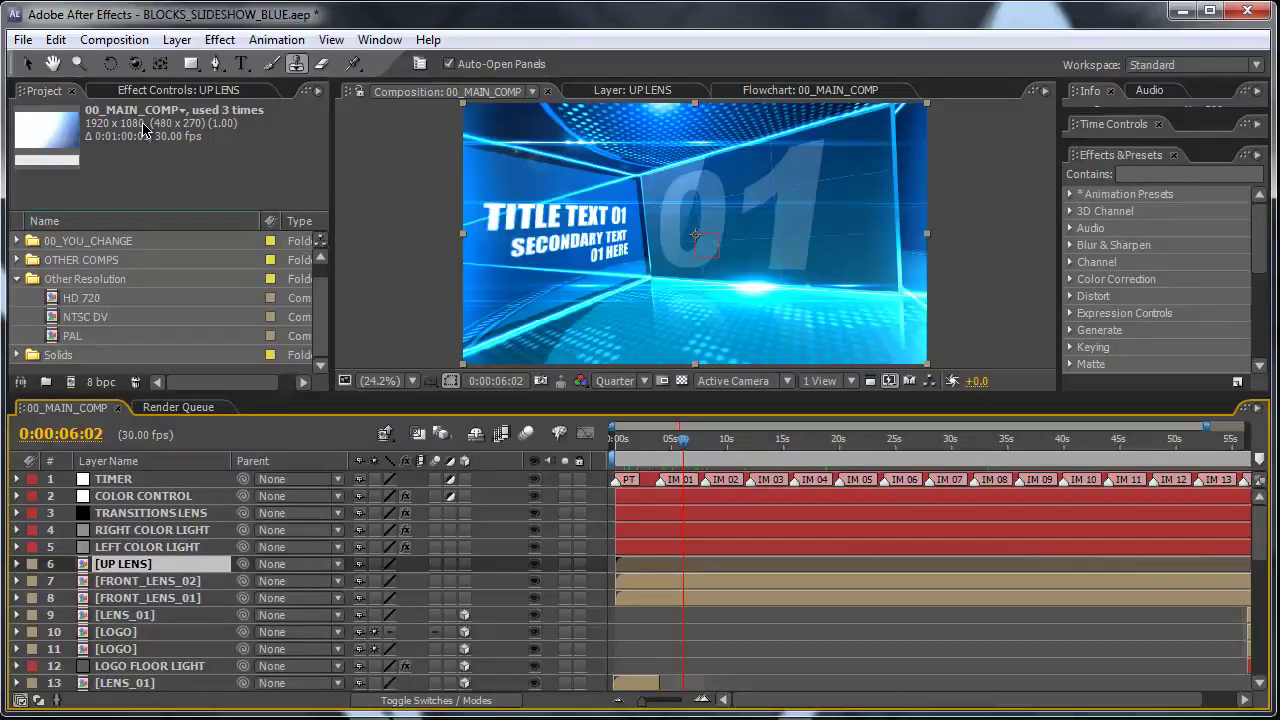
{"action": "left_click", "coordinate": [82, 300]}
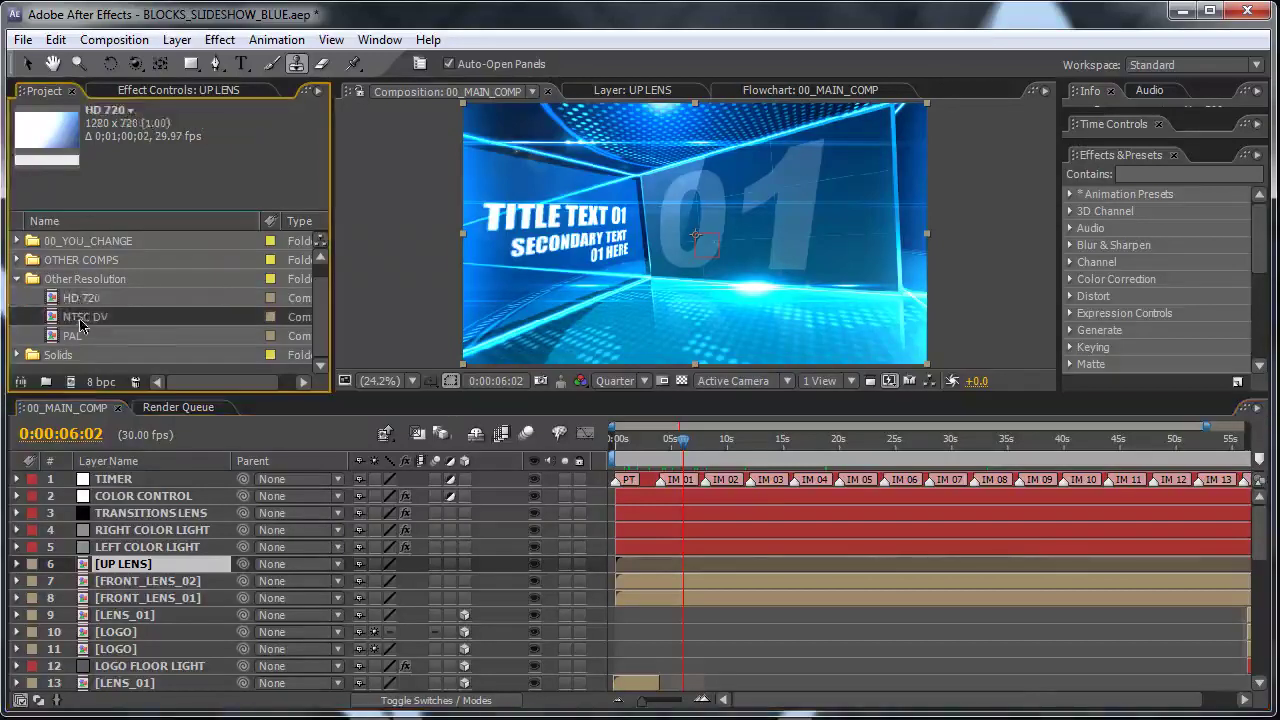
{"action": "left_click", "coordinate": [82, 300]}
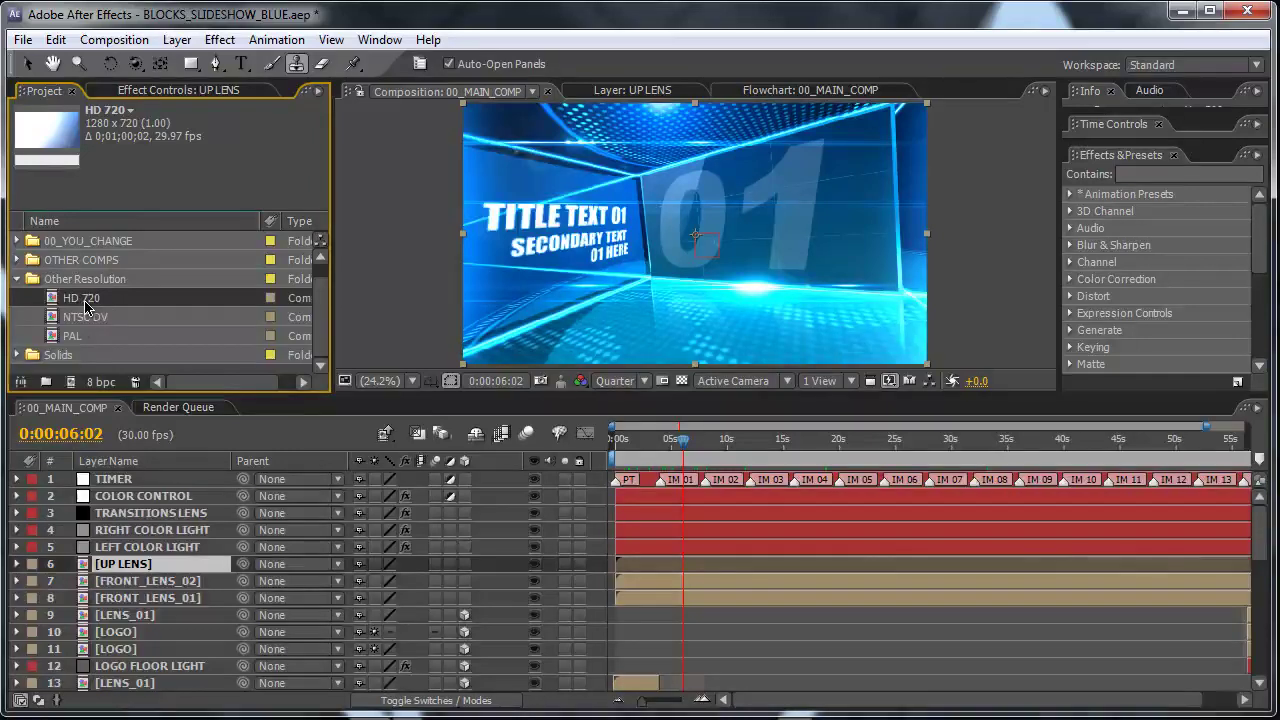
Open the HD 720 composition, move to about 9 seconds, and preview at Quarter resolution.
{"action": "double_click", "coordinate": [85, 303]}
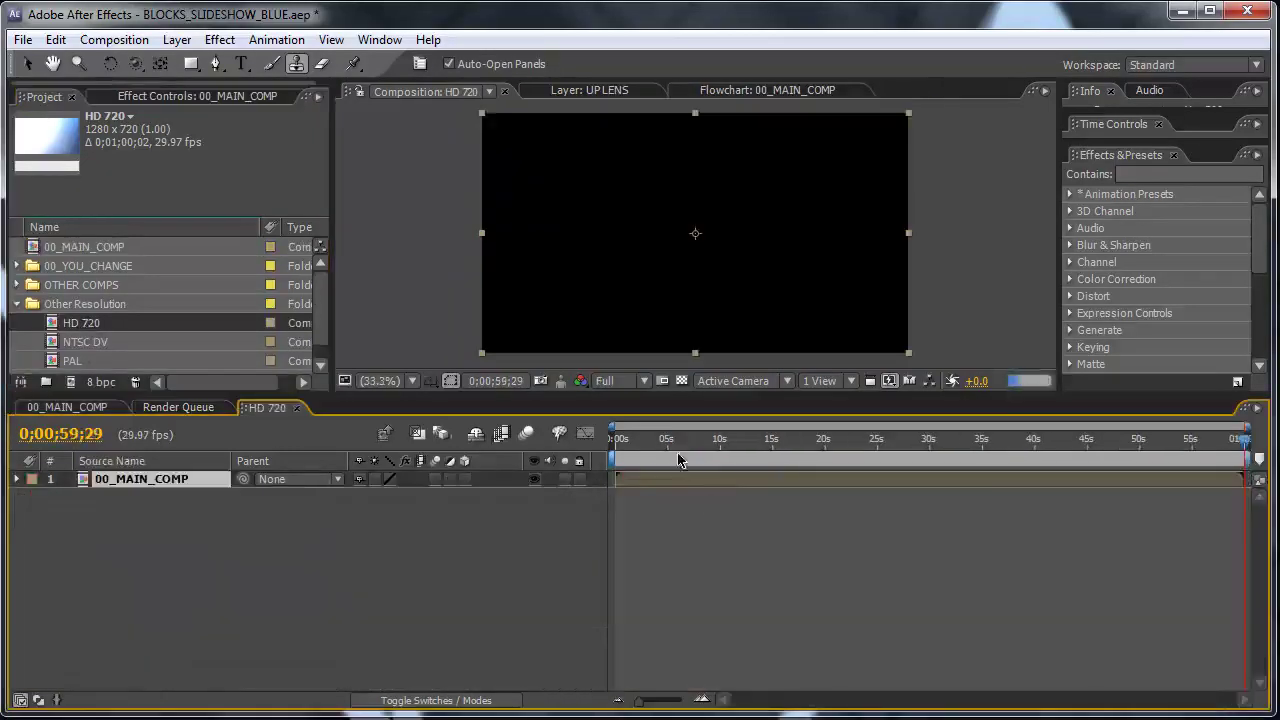
{"action": "left_click", "coordinate": [713, 455]}
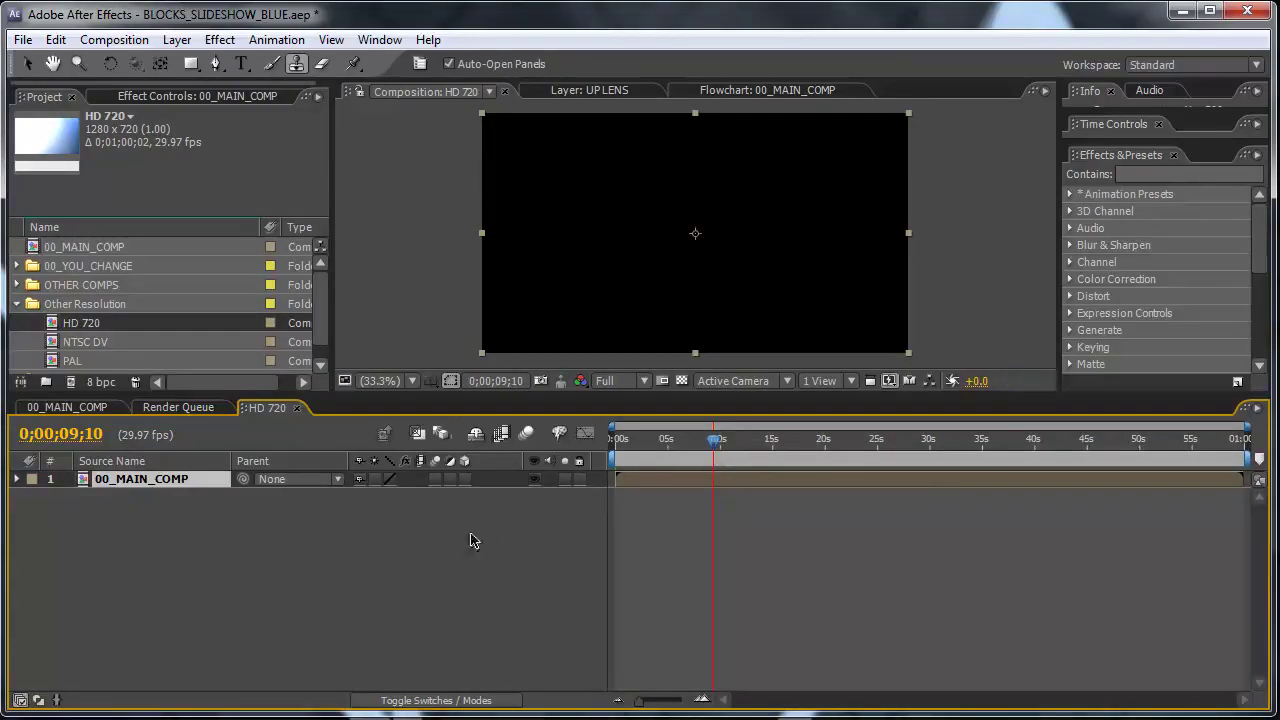
{"action": "left_click", "coordinate": [141, 508]}
{"action": "left_click", "coordinate": [146, 480]}
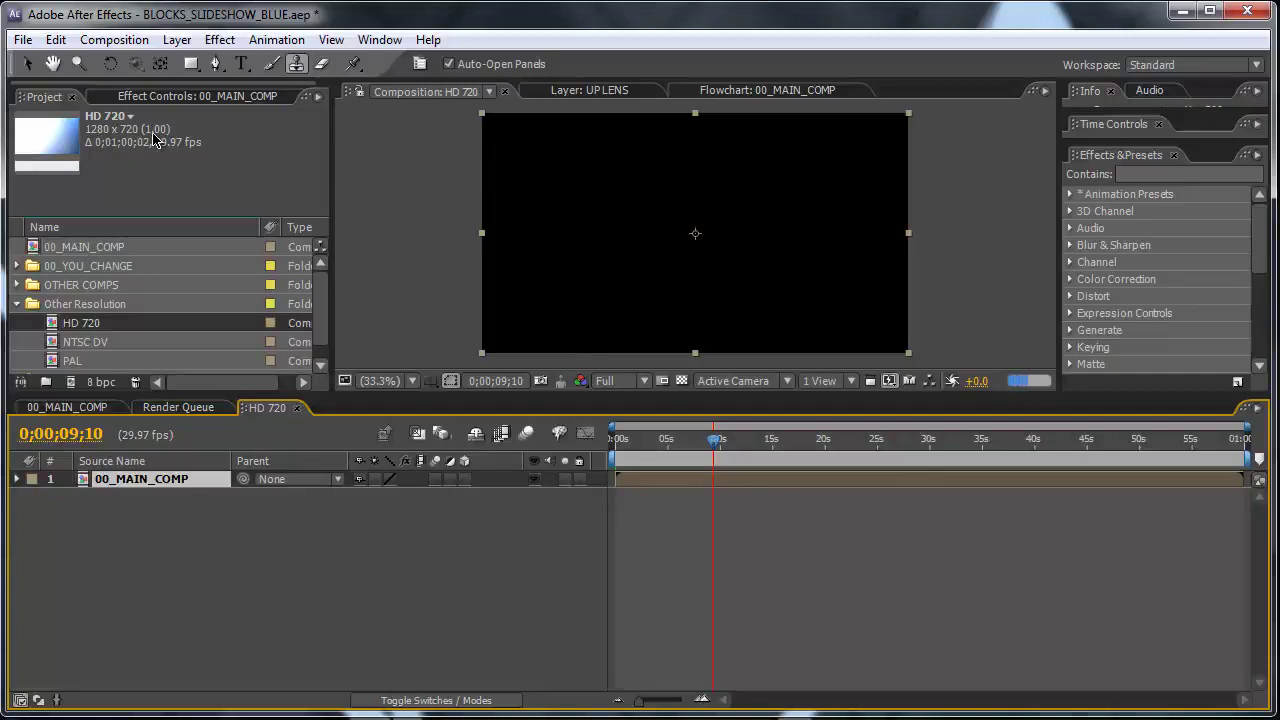
{"action": "left_click", "coordinate": [628, 384]}
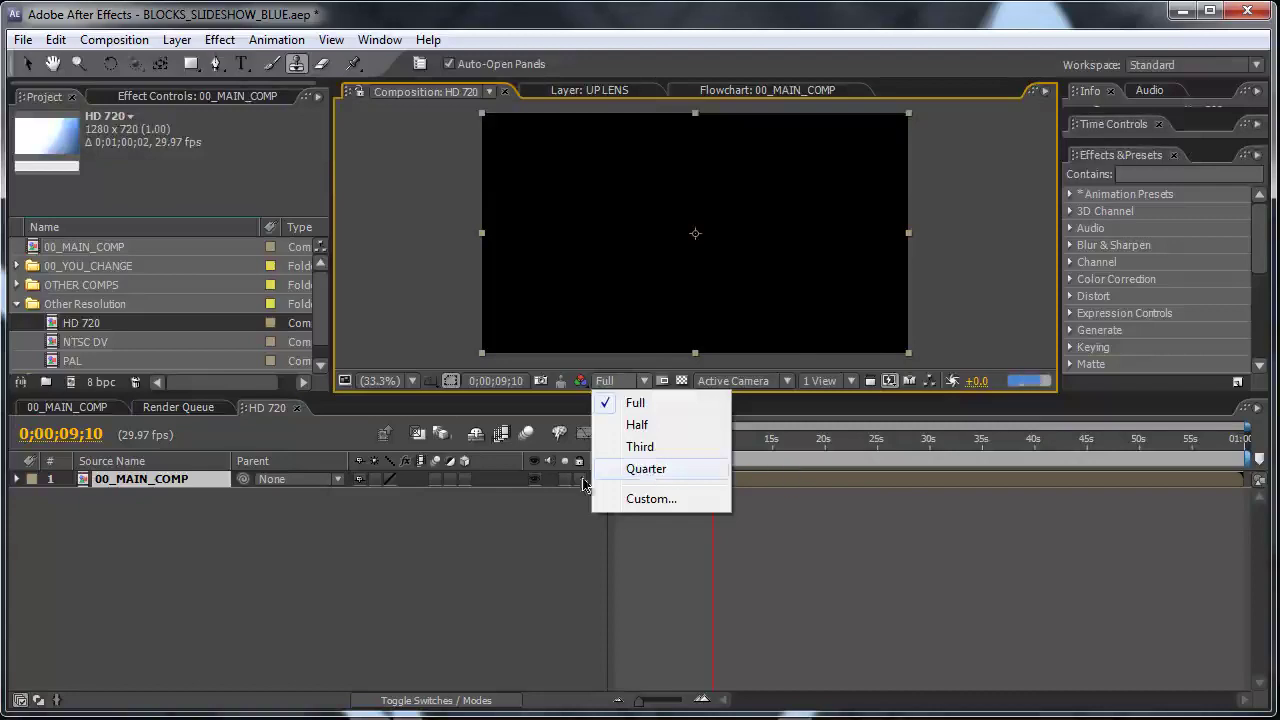
{"action": "left_click", "coordinate": [646, 470]}
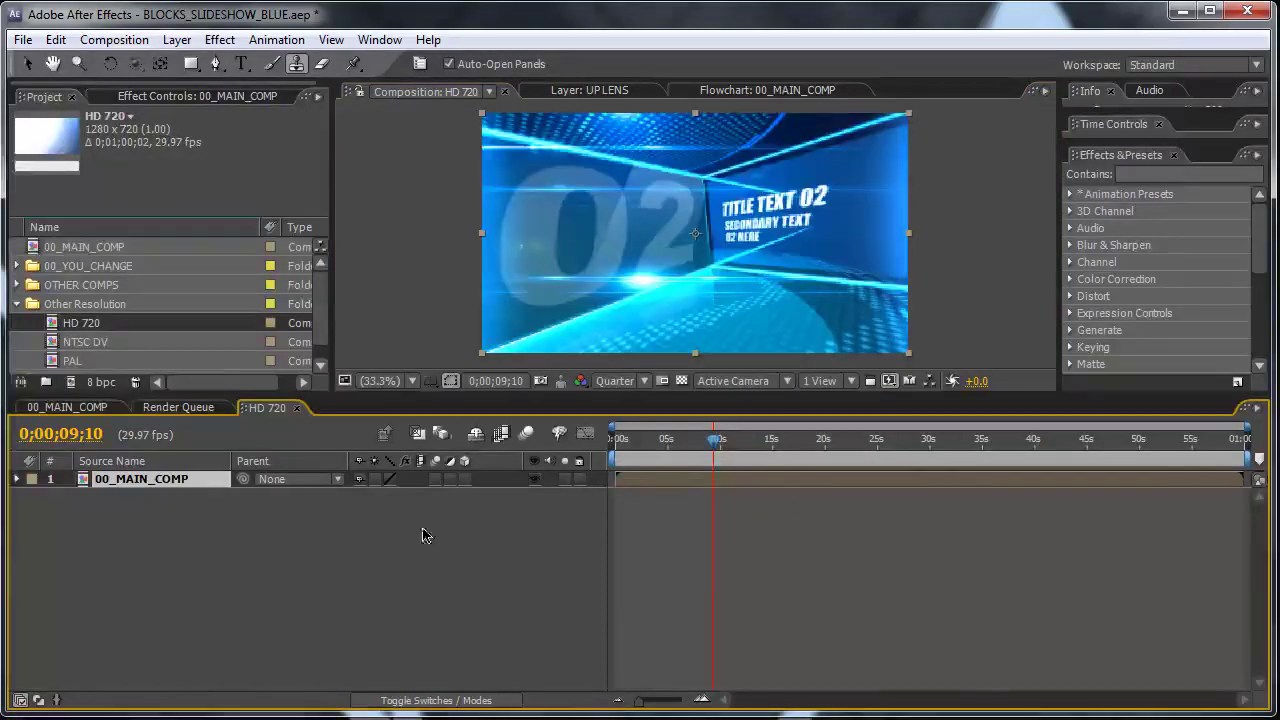
Check the NTSC DV and PAL compositions' details, PAL reading 720 x 576 at 25 fps.
{"action": "scroll", "coordinate": [324, 291], "scroll_direction": "down", "scroll_amount": 1}
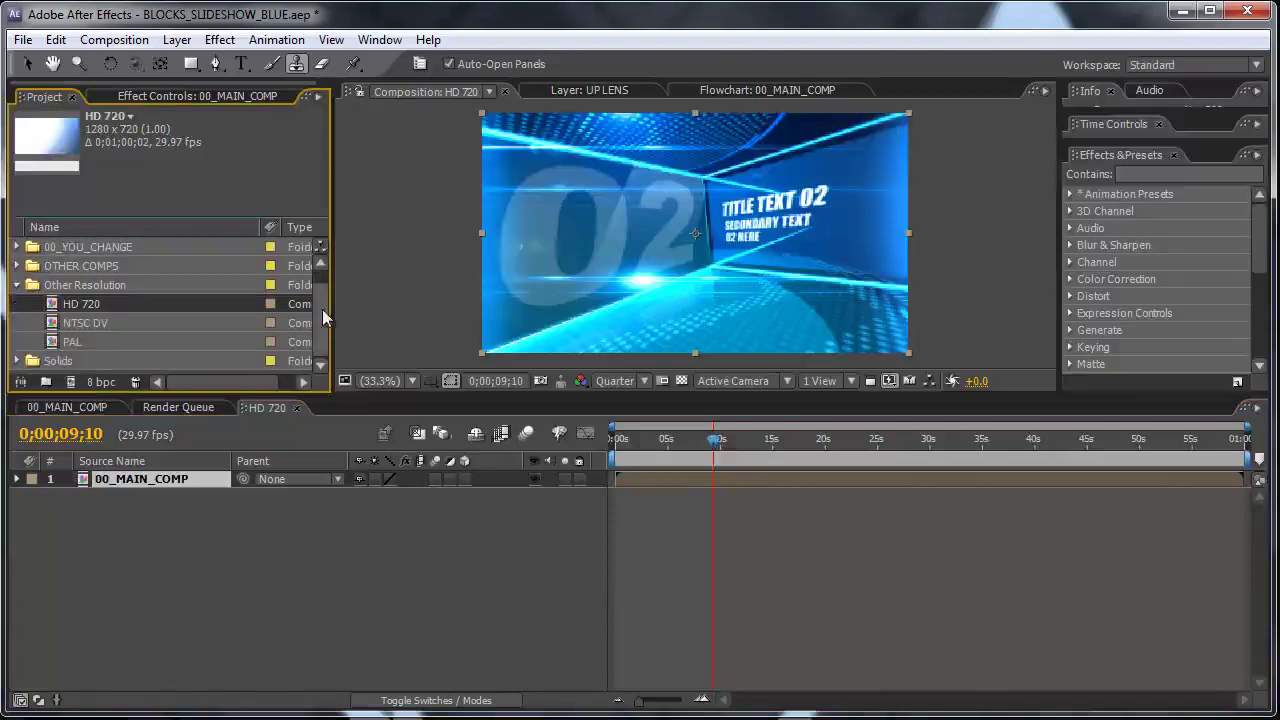
{"action": "left_click", "coordinate": [85, 323]}
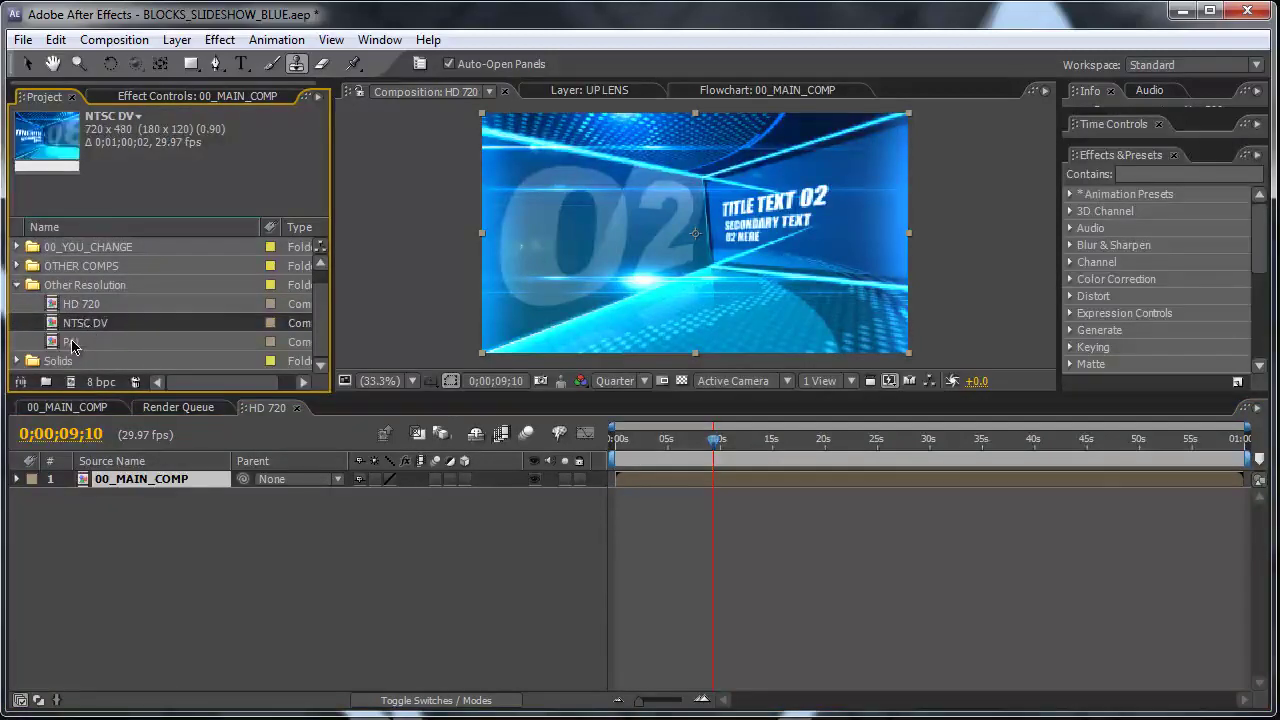
{"action": "left_click", "coordinate": [73, 343]}
{"action": "scroll", "coordinate": [72, 344], "scroll_direction": "up", "scroll_amount": 1}
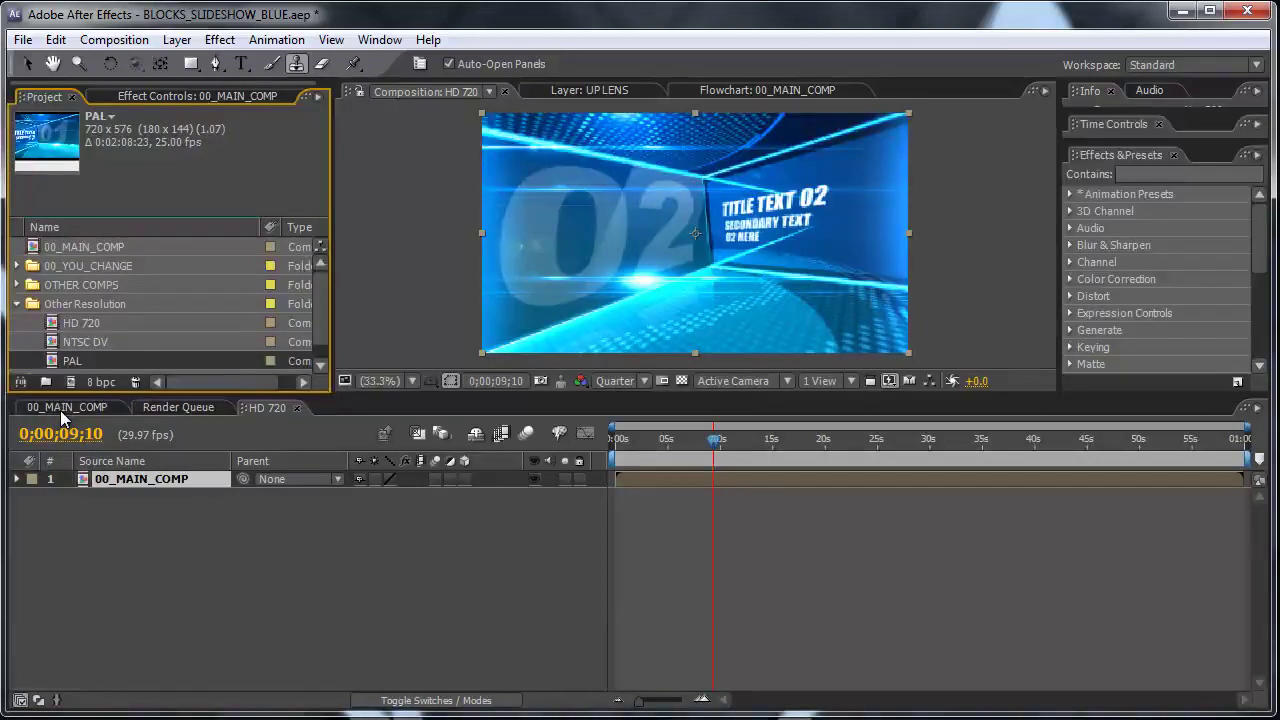
Set the 00_MAIN_COMP composition width to 640, with height following to 360.
{"action": "left_click", "coordinate": [60, 410]}
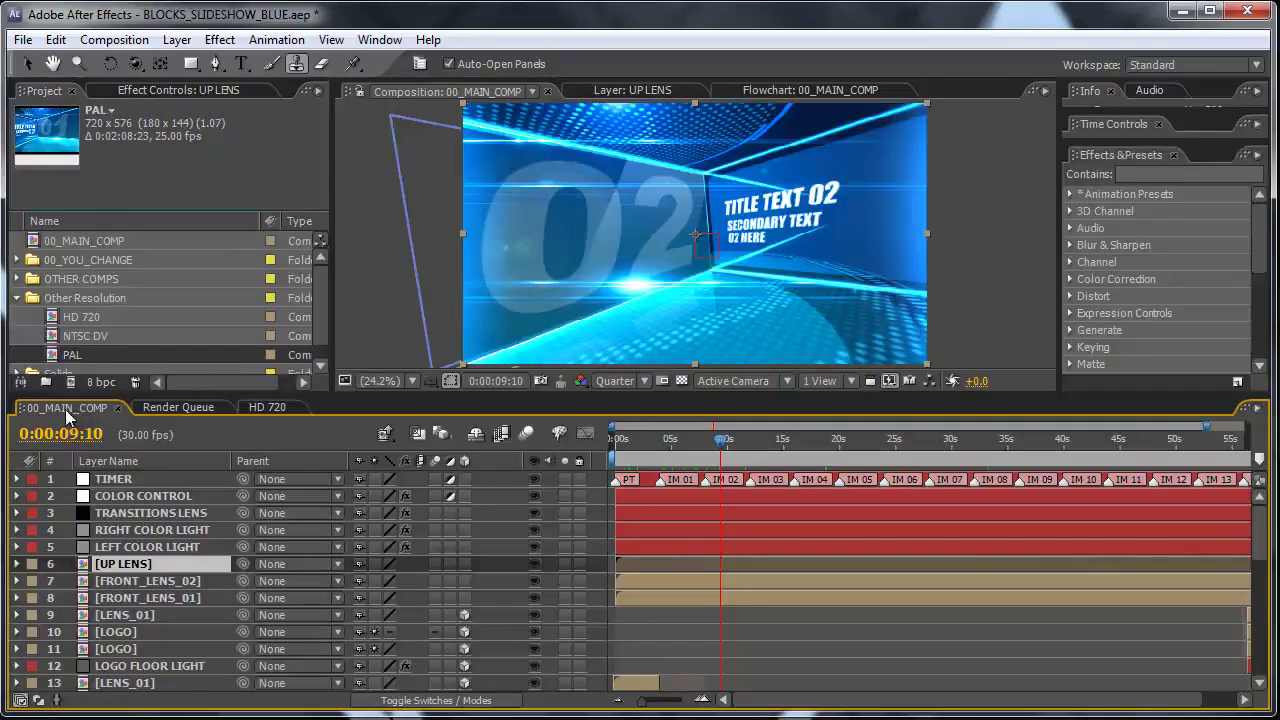
{"action": "left_click", "coordinate": [127, 42]}
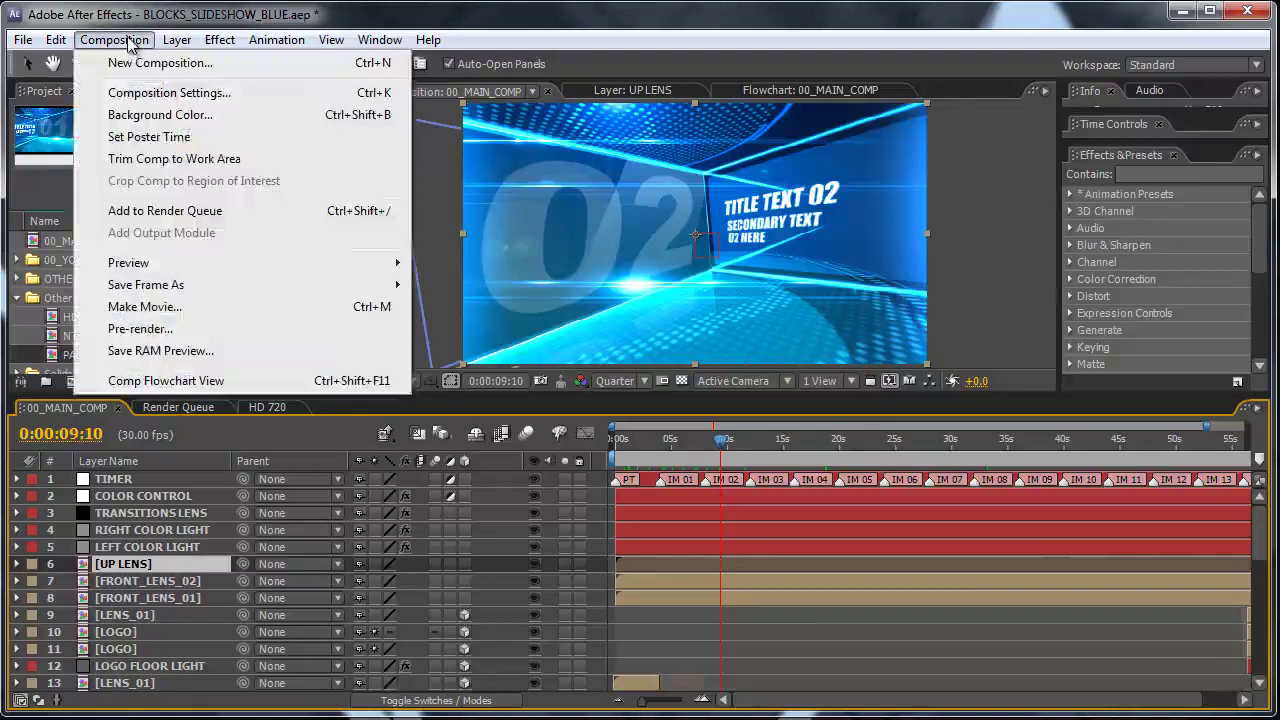
{"action": "left_click", "coordinate": [116, 93]}
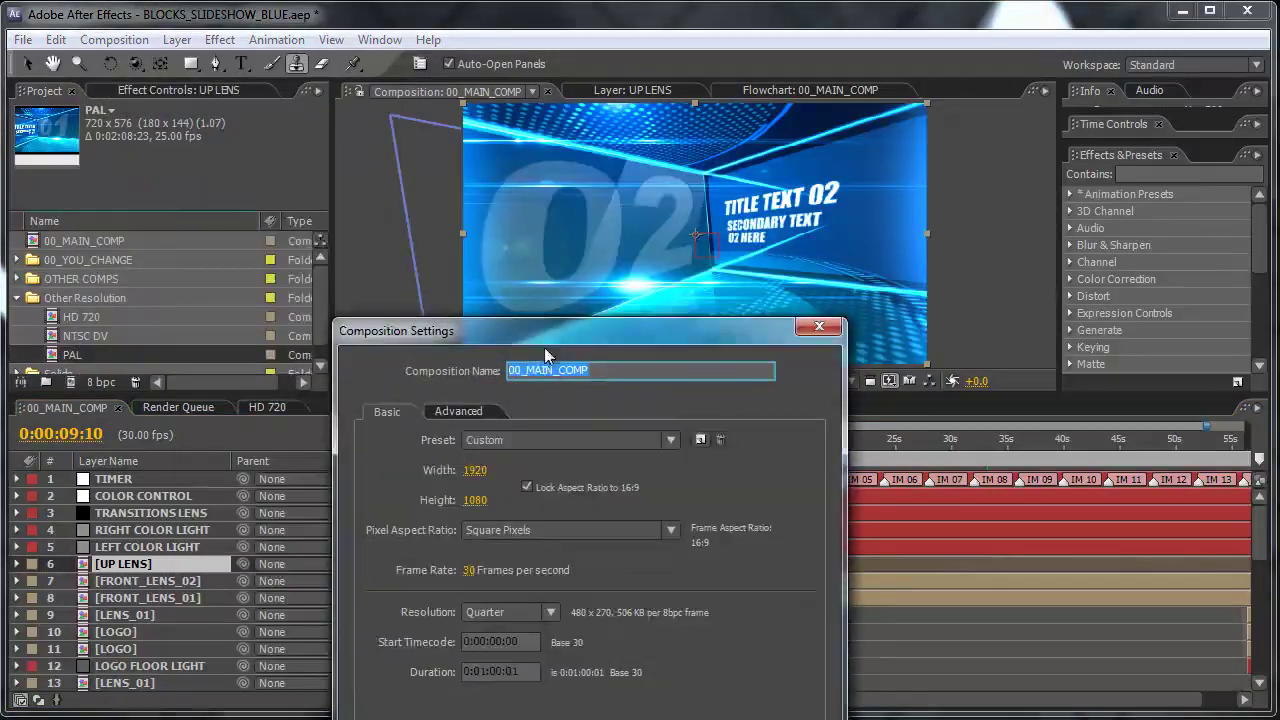
{"action": "left_click_drag", "start_coordinate": [539, 338], "coordinate": [408, 137]}
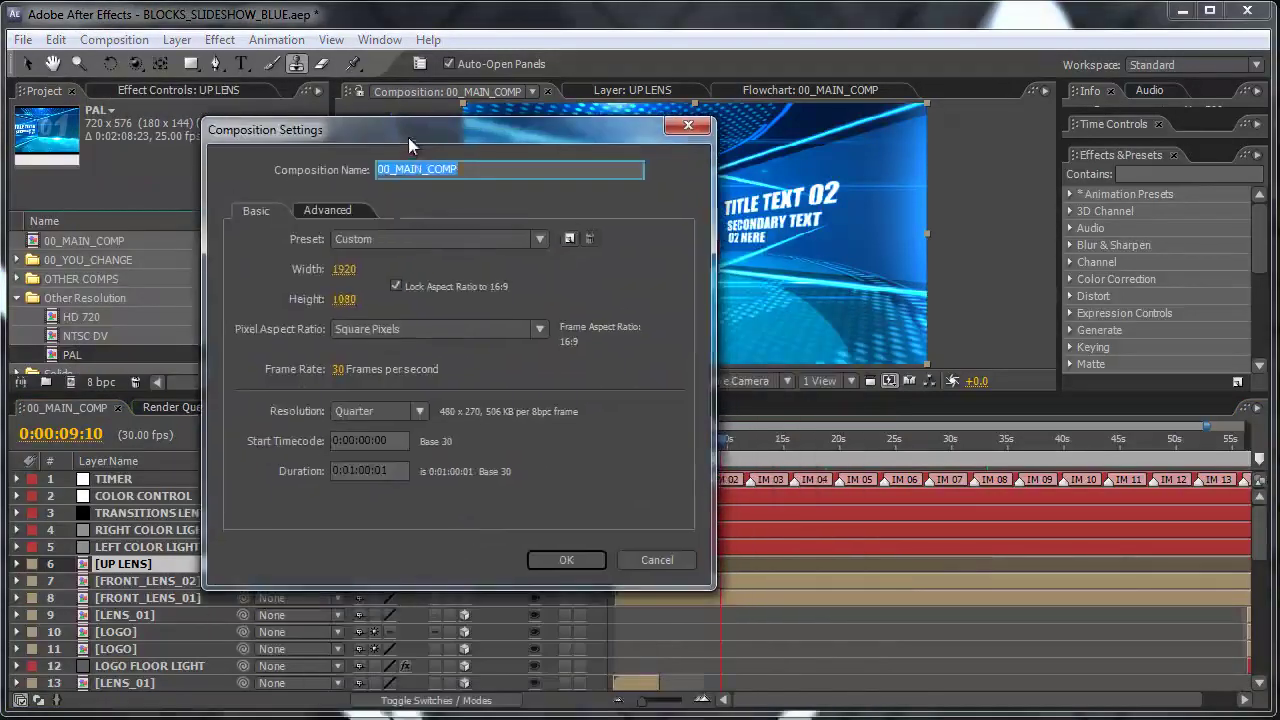
{"action": "left_click_drag", "start_coordinate": [344, 278], "coordinate": [120, 274]}
{"action": "left_click", "coordinate": [342, 268]}
{"action": "type", "text": "640"}
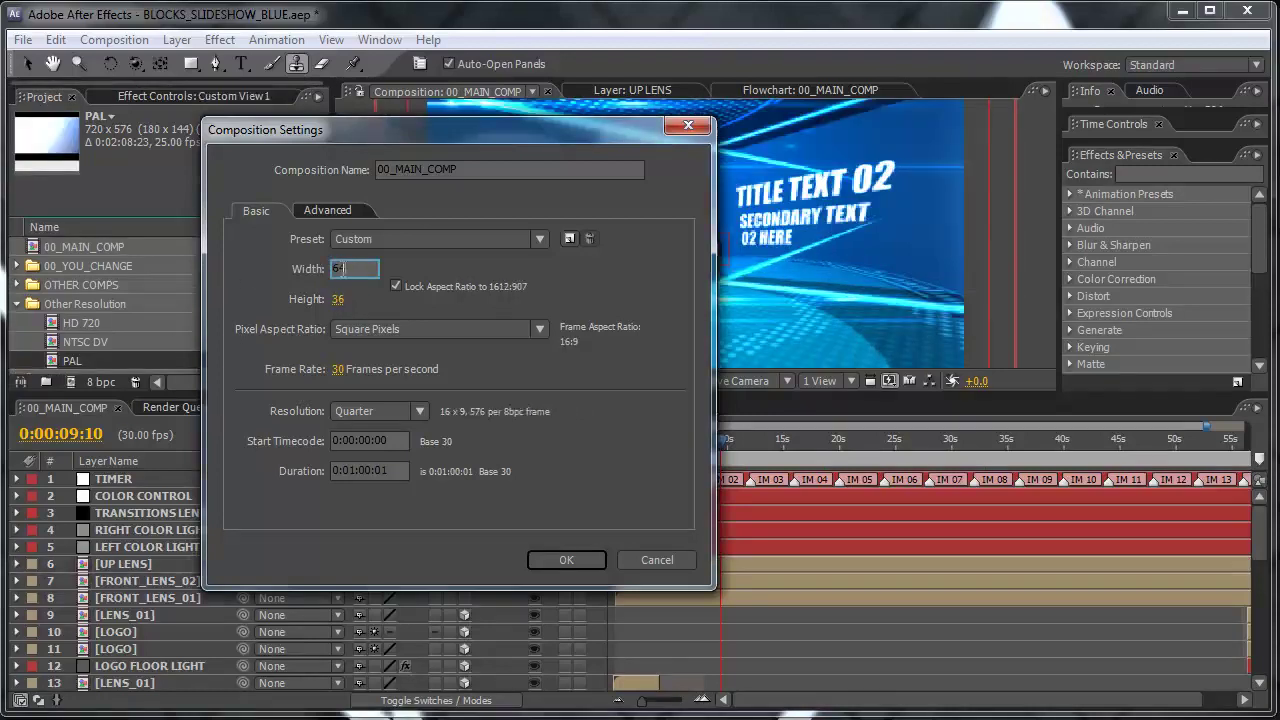
{"action": "left_click", "coordinate": [563, 561]}
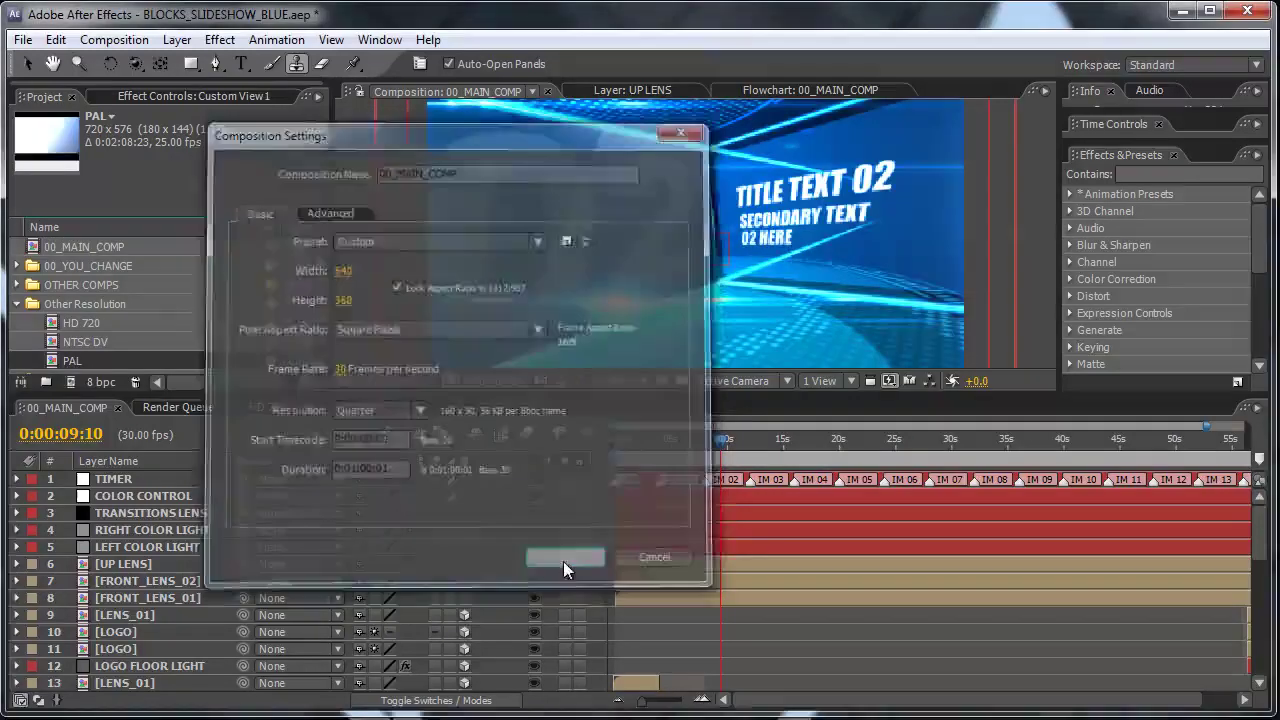
Zoom the preview out to fit the comp and select the UP LENS layer.
{"action": "key", "text": "comma"}
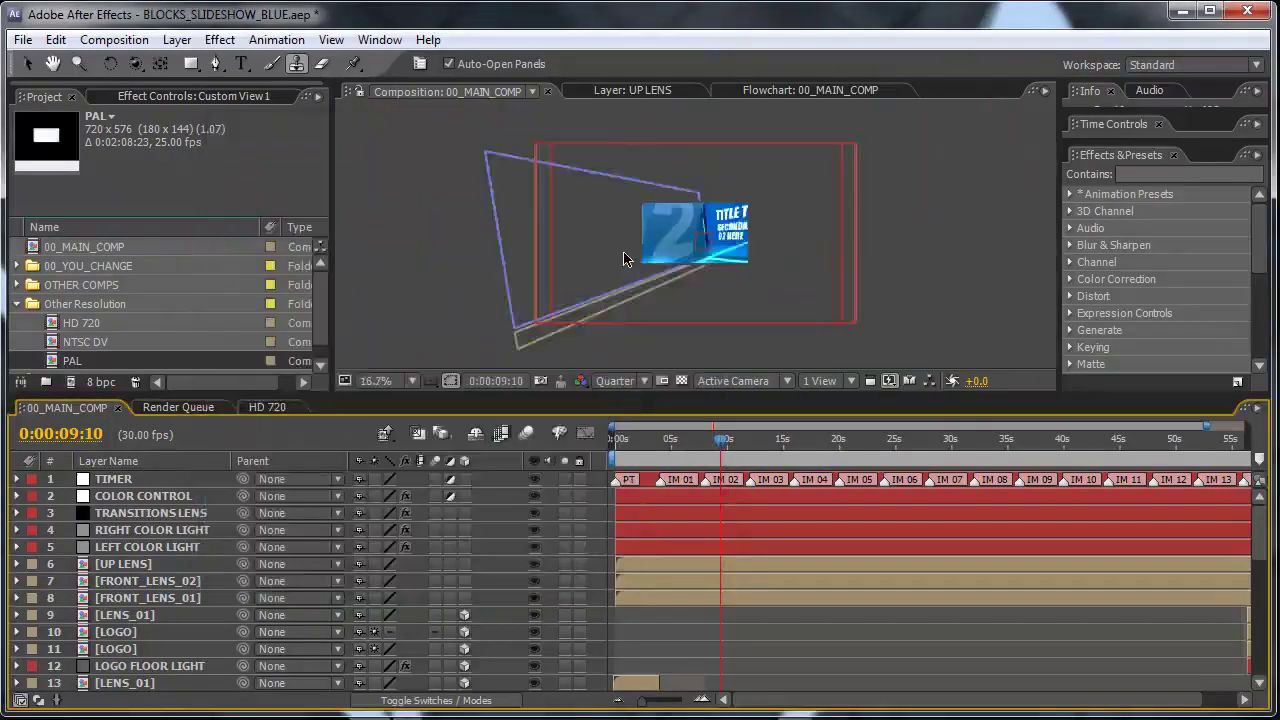
{"action": "key", "text": "period"}
{"action": "key", "text": "comma"}
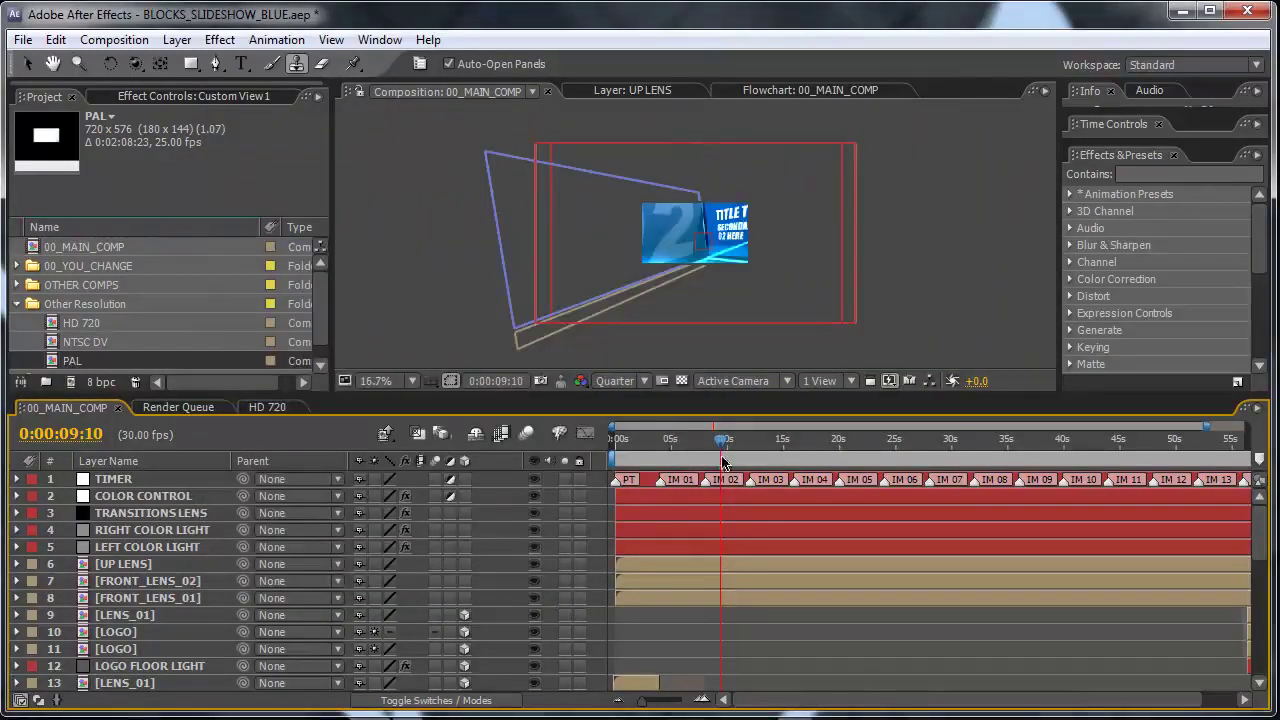
{"action": "left_click", "coordinate": [115, 479]}
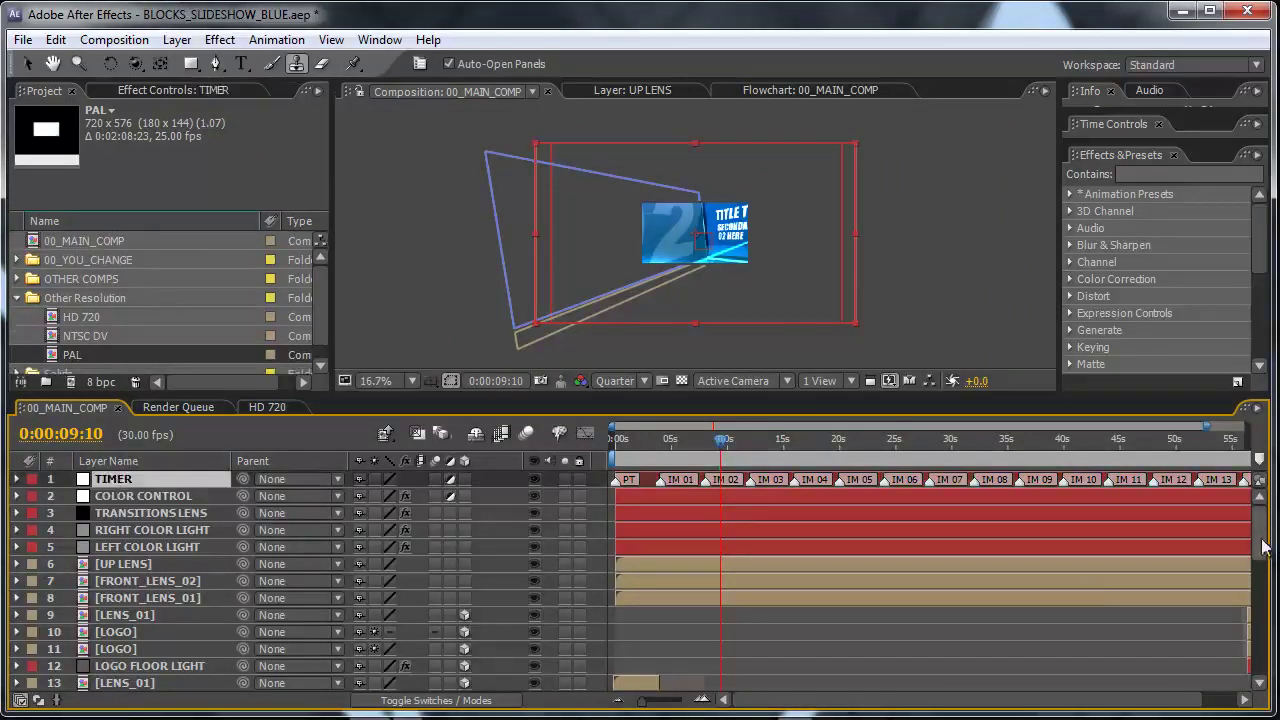
{"action": "mouse_move", "coordinate": [1262, 537]}
{"action": "left_mouse_down"}
{"action": "mouse_move", "coordinate": [1262, 686]}
{"action": "mouse_move", "coordinate": [1262, 490]}
{"action": "left_mouse_up"}
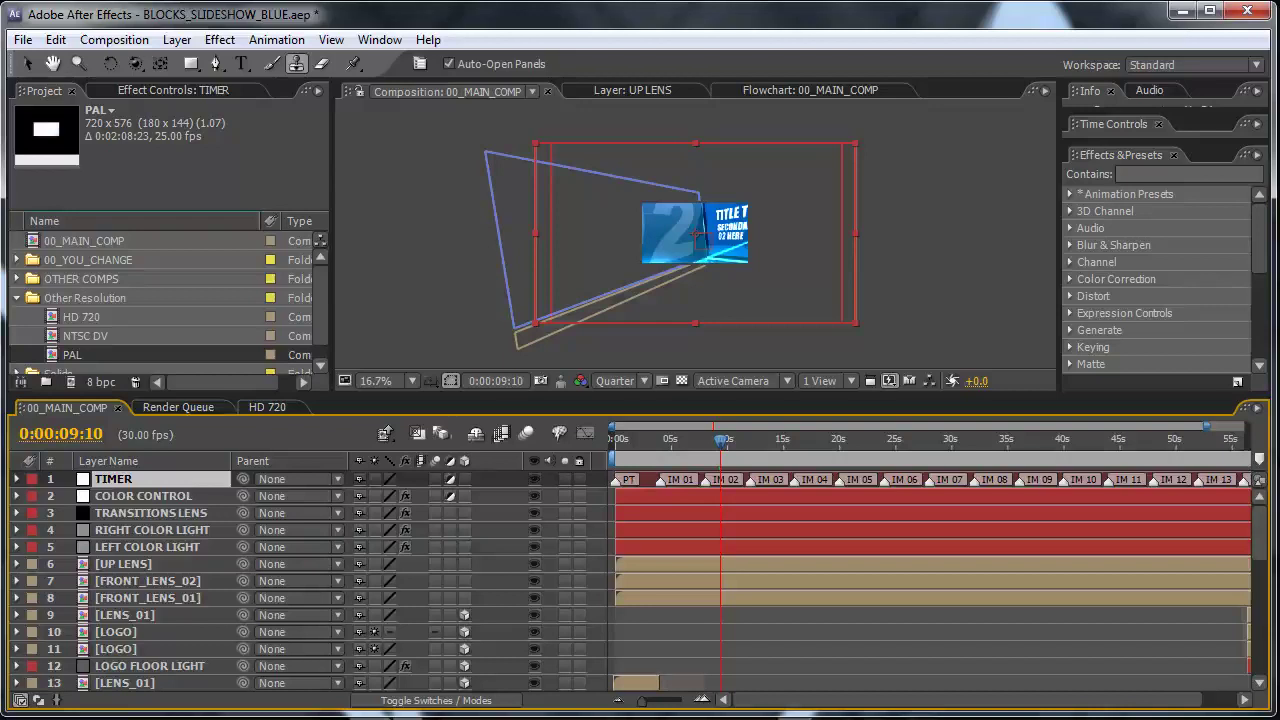
{"action": "left_click", "coordinate": [110, 428]}
{"action": "key", "text": "6"}
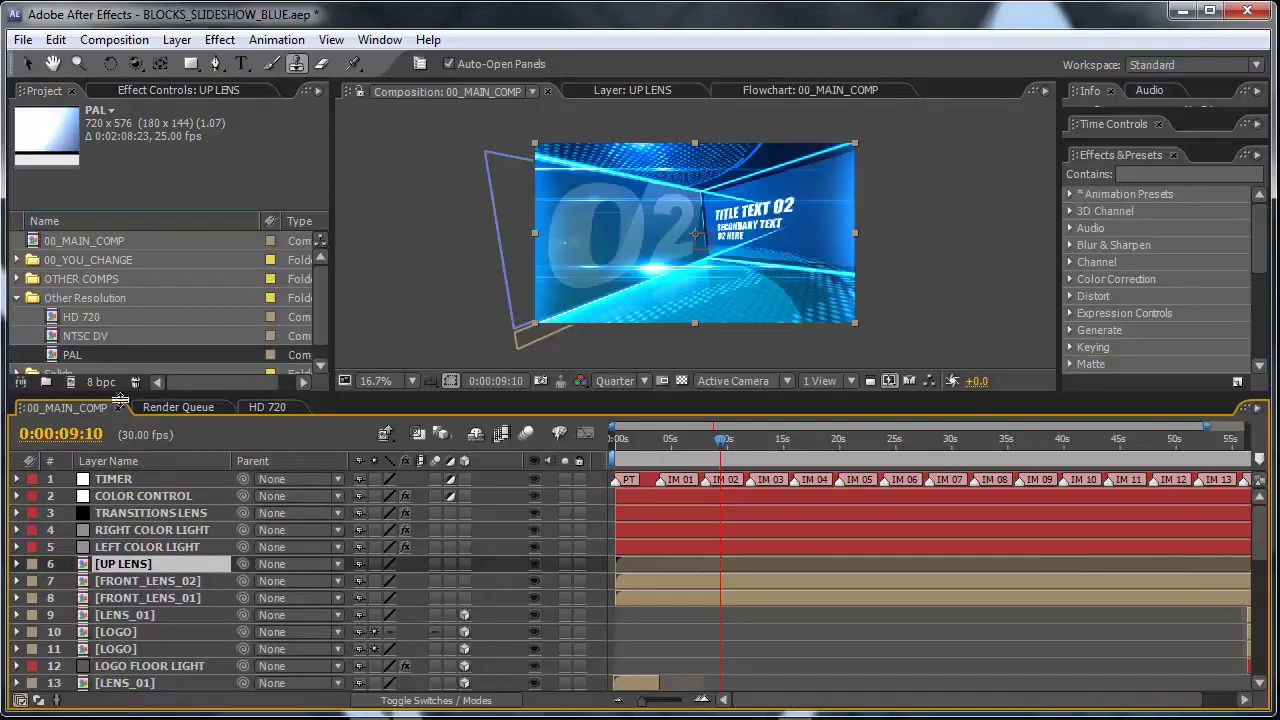
Add 00_MAIN_COMP to the Render Queue with QuickTime Movie as the output format.
{"action": "left_click", "coordinate": [115, 46]}
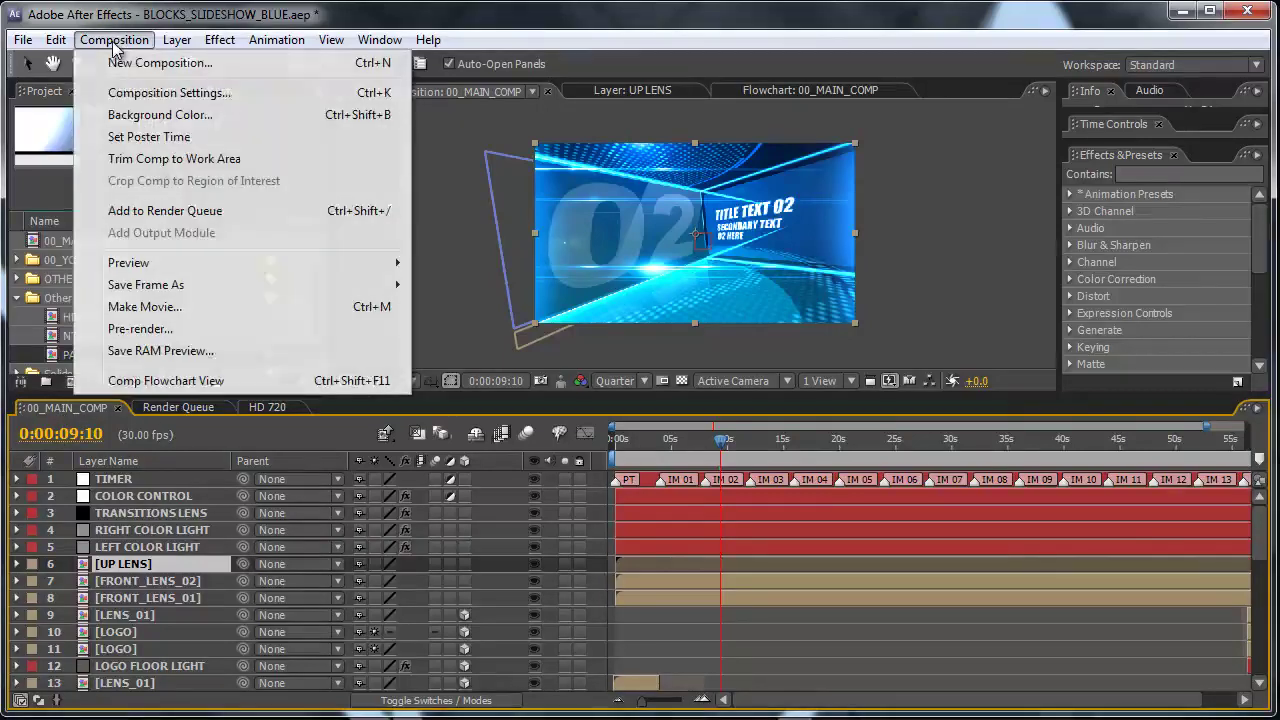
{"action": "left_click", "coordinate": [187, 312]}
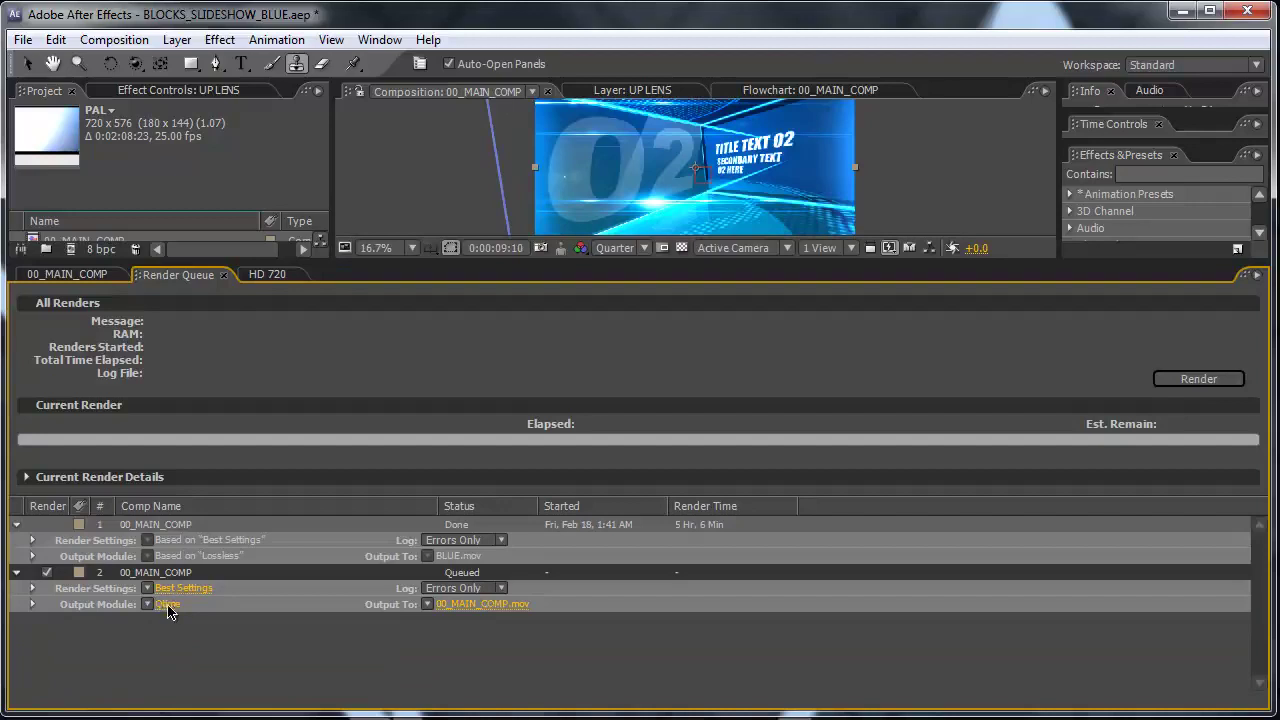
{"action": "left_click", "coordinate": [168, 605]}
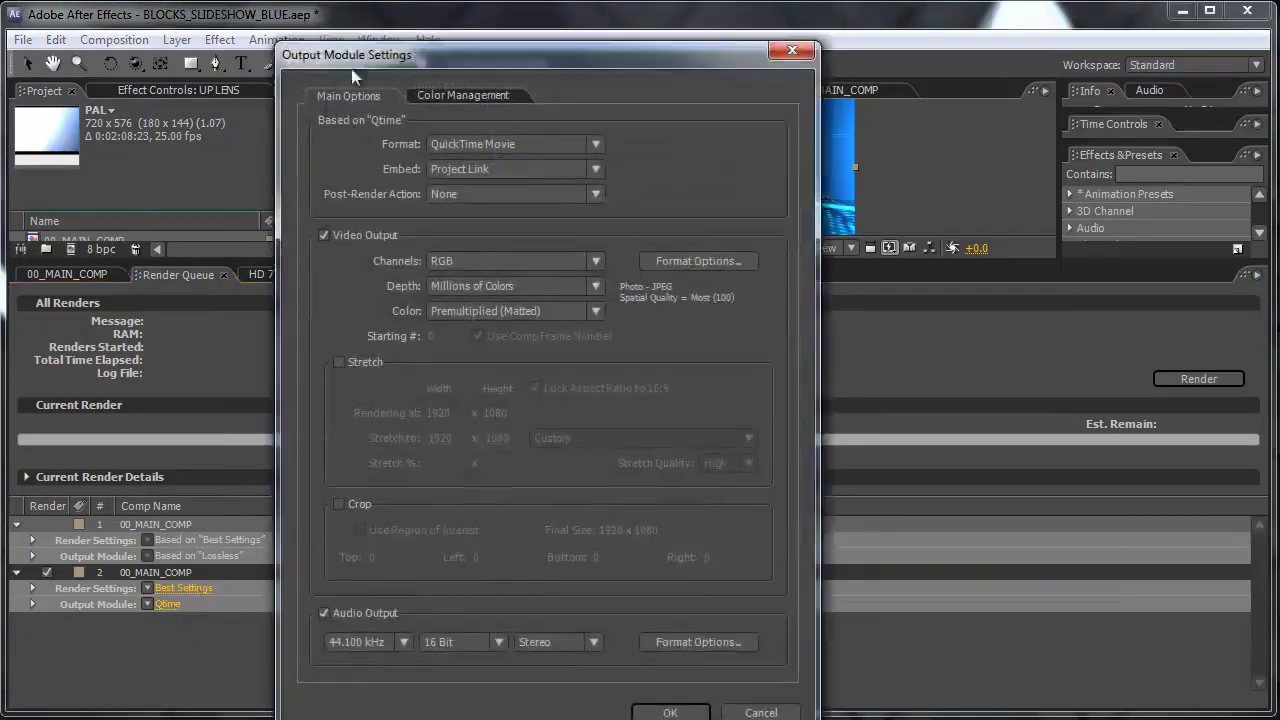
{"action": "left_click_drag", "start_coordinate": [352, 58], "coordinate": [300, 2]}
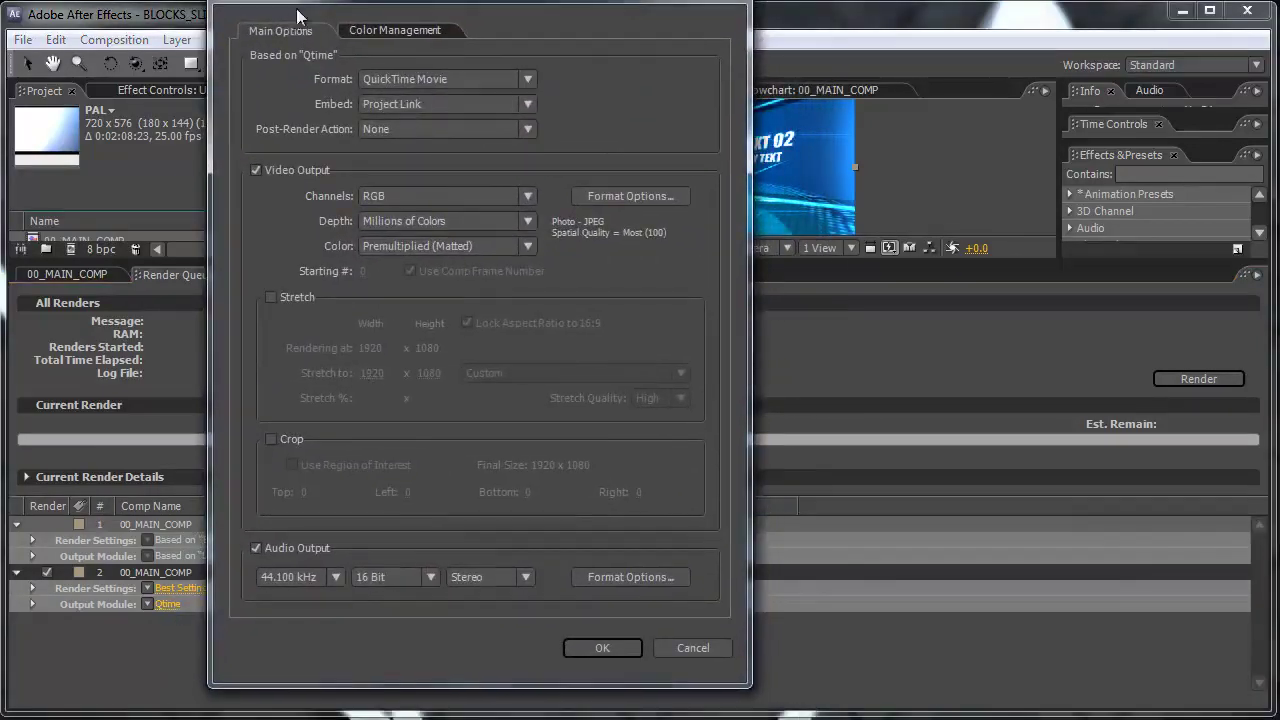
{"action": "left_click", "coordinate": [404, 75]}
{"action": "left_click", "coordinate": [404, 75]}
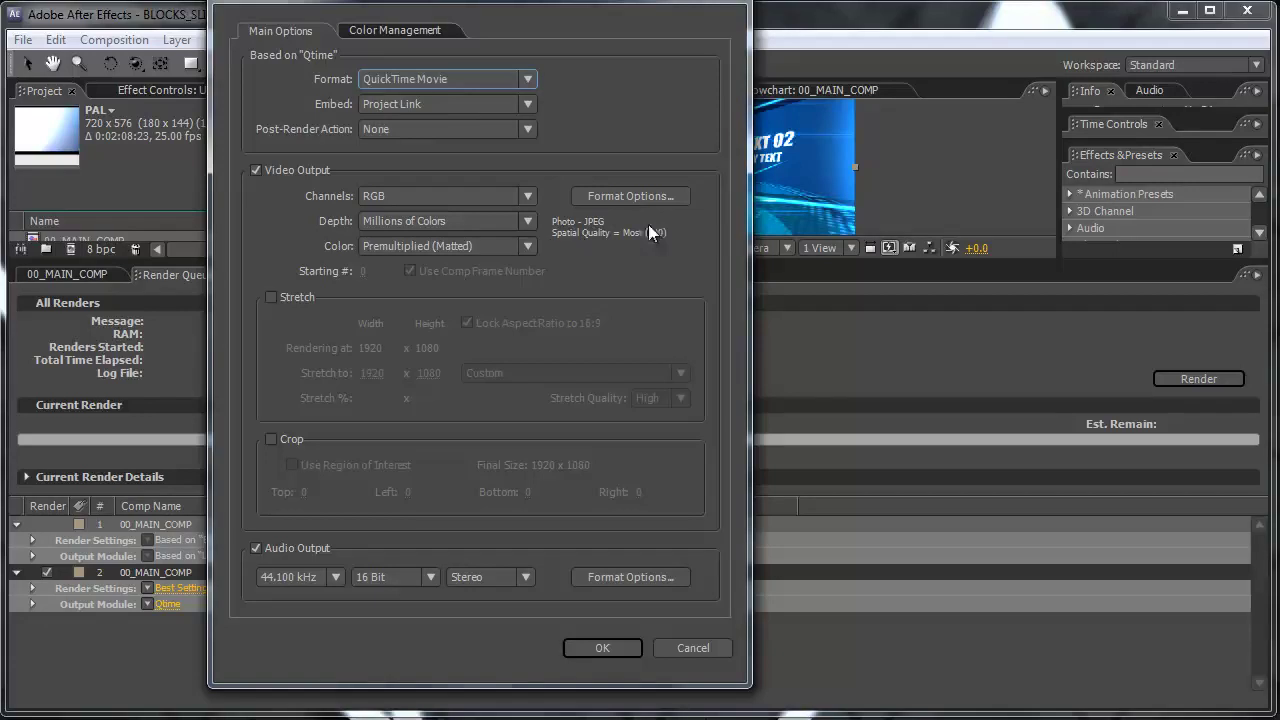
Enable Stretch in the output module and set the width to 640 so height becomes 360.
{"action": "left_click", "coordinate": [271, 299]}
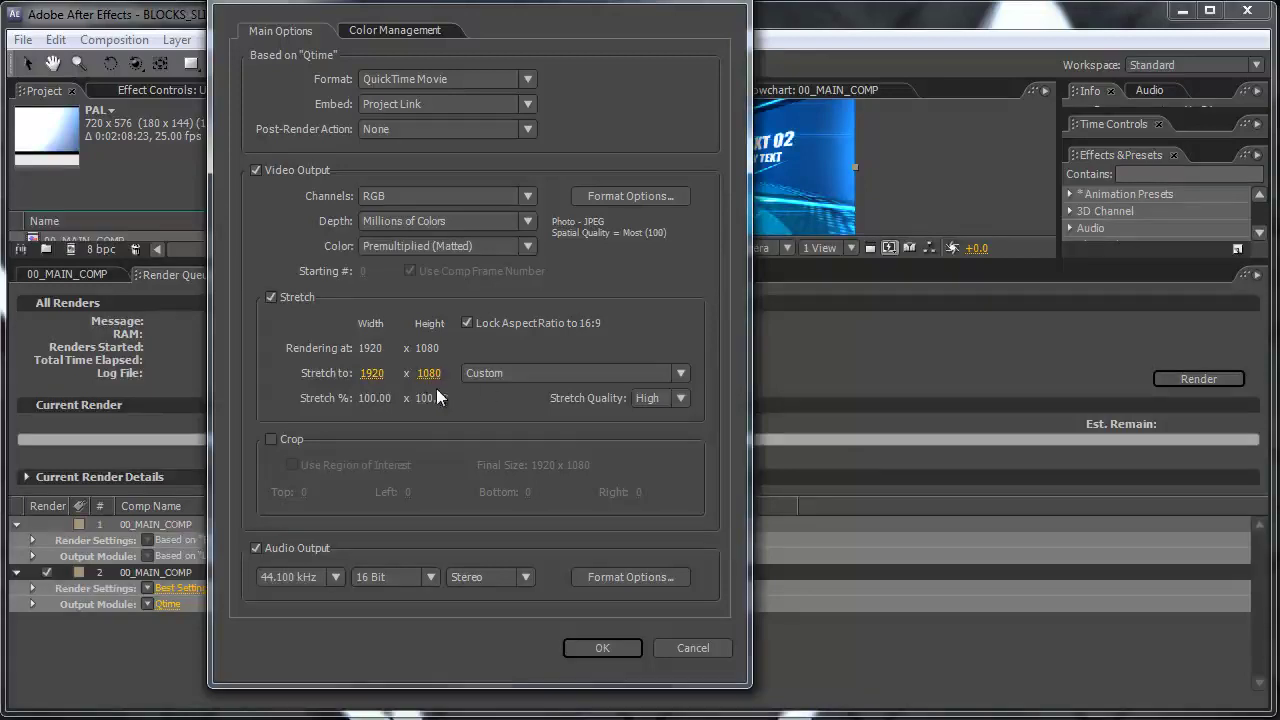
{"action": "left_click", "coordinate": [368, 373]}
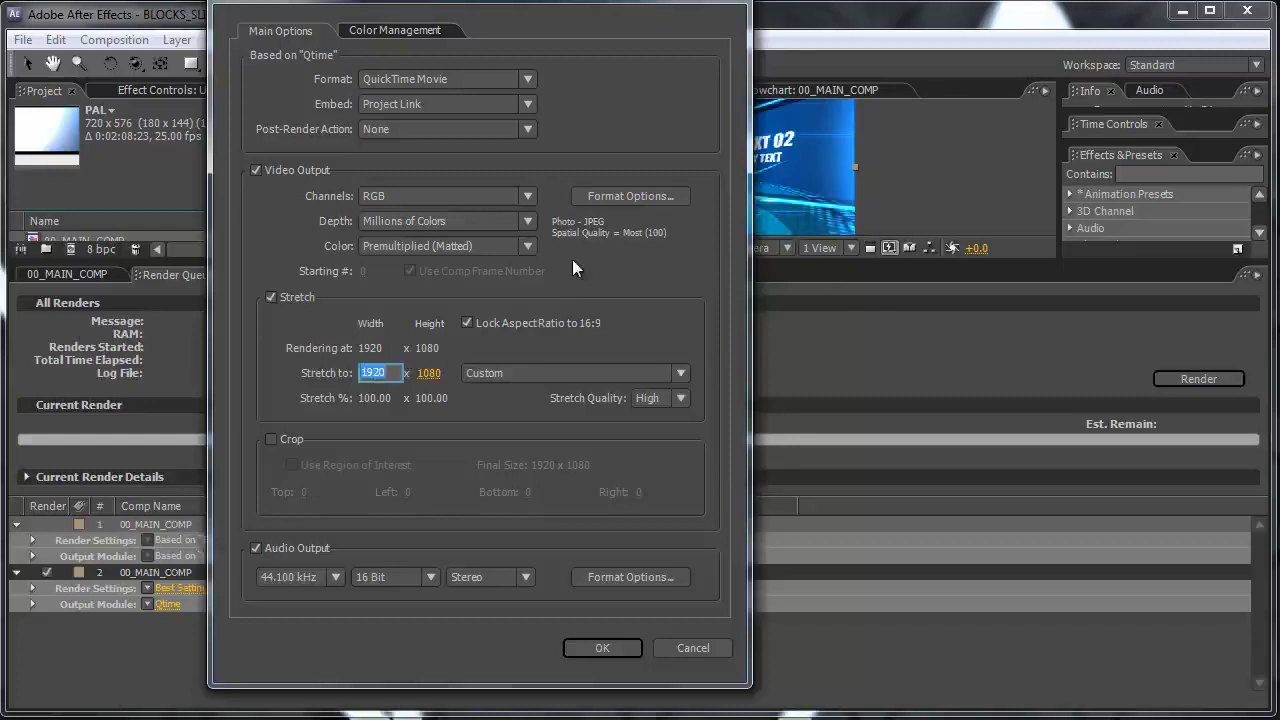
{"action": "type", "text": "640"}
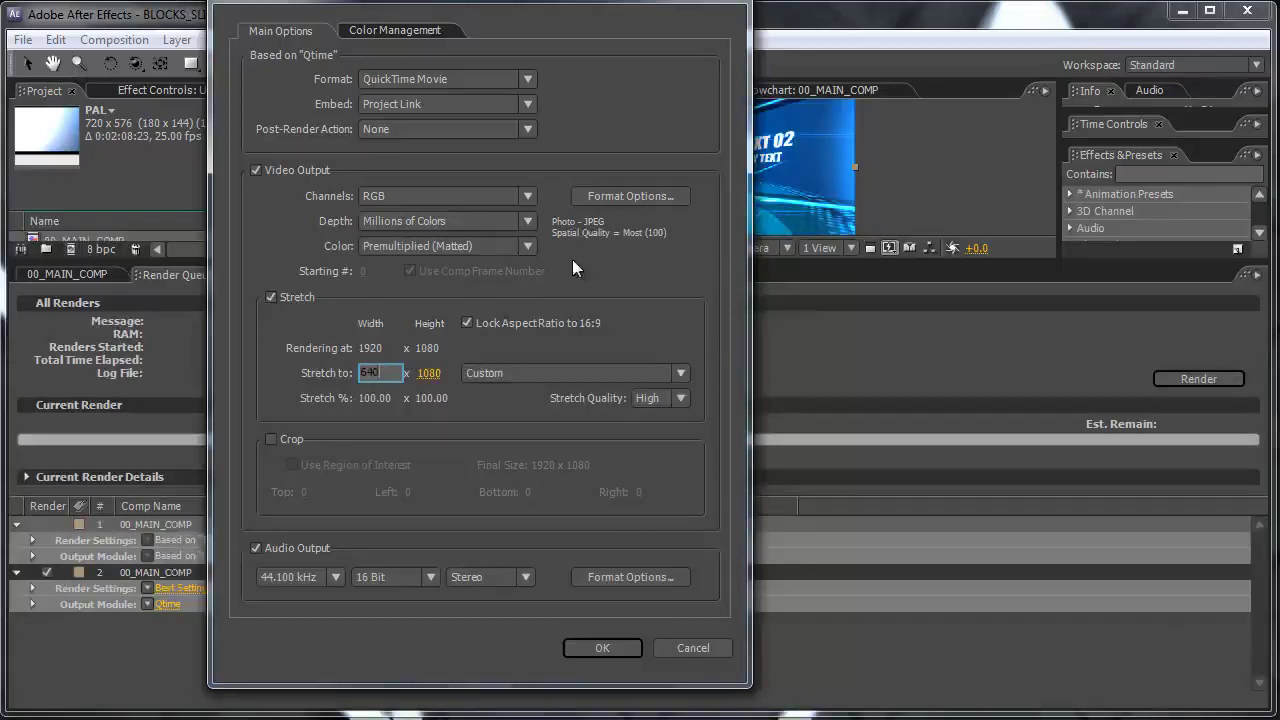
{"action": "key", "text": "Return"}
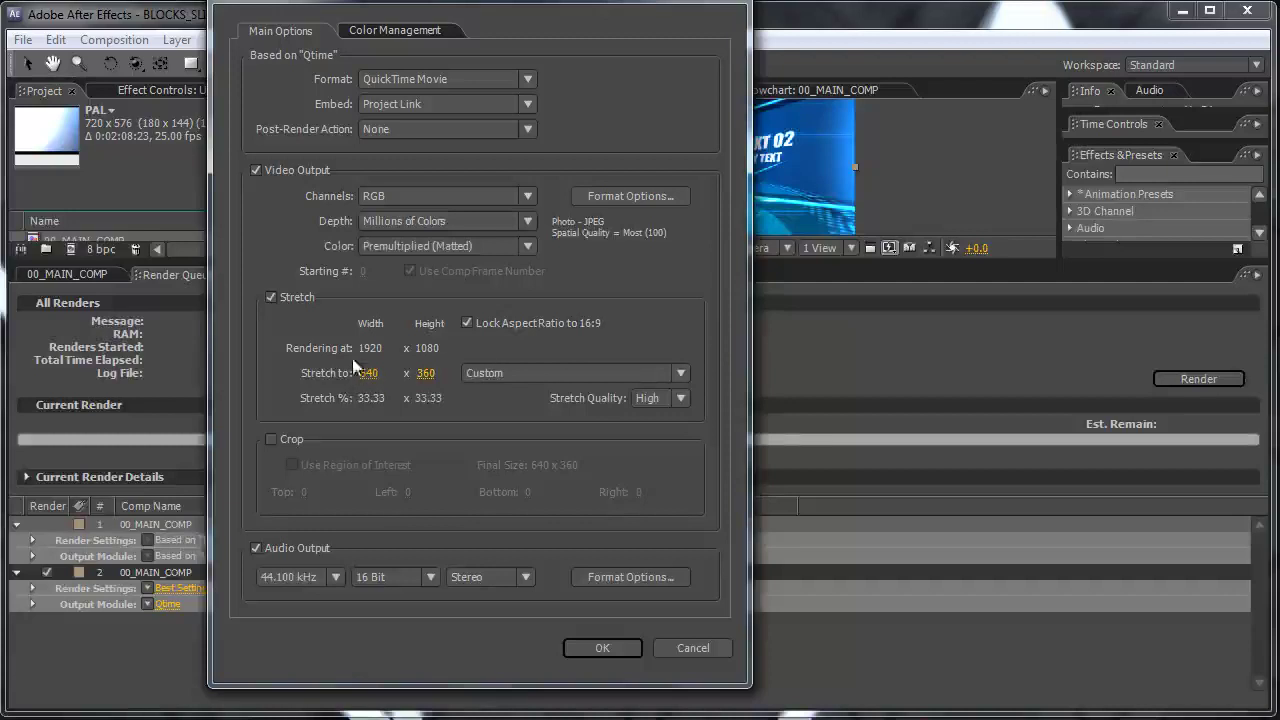
{"action": "left_click", "coordinate": [257, 549]}
Confirm the stretched QuickTime output settings and enlarge the composition preview area.
{"action": "left_click", "coordinate": [590, 645]}
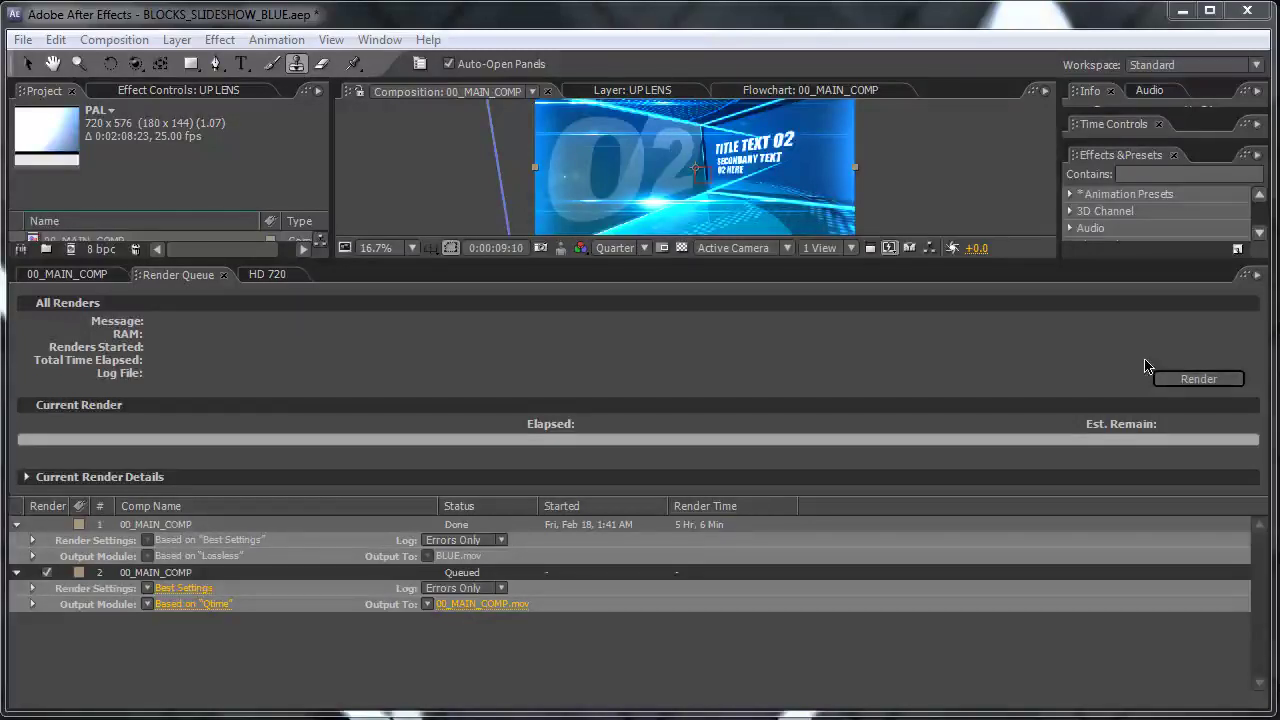
{"action": "left_click_drag", "start_coordinate": [83, 264], "coordinate": [73, 546]}
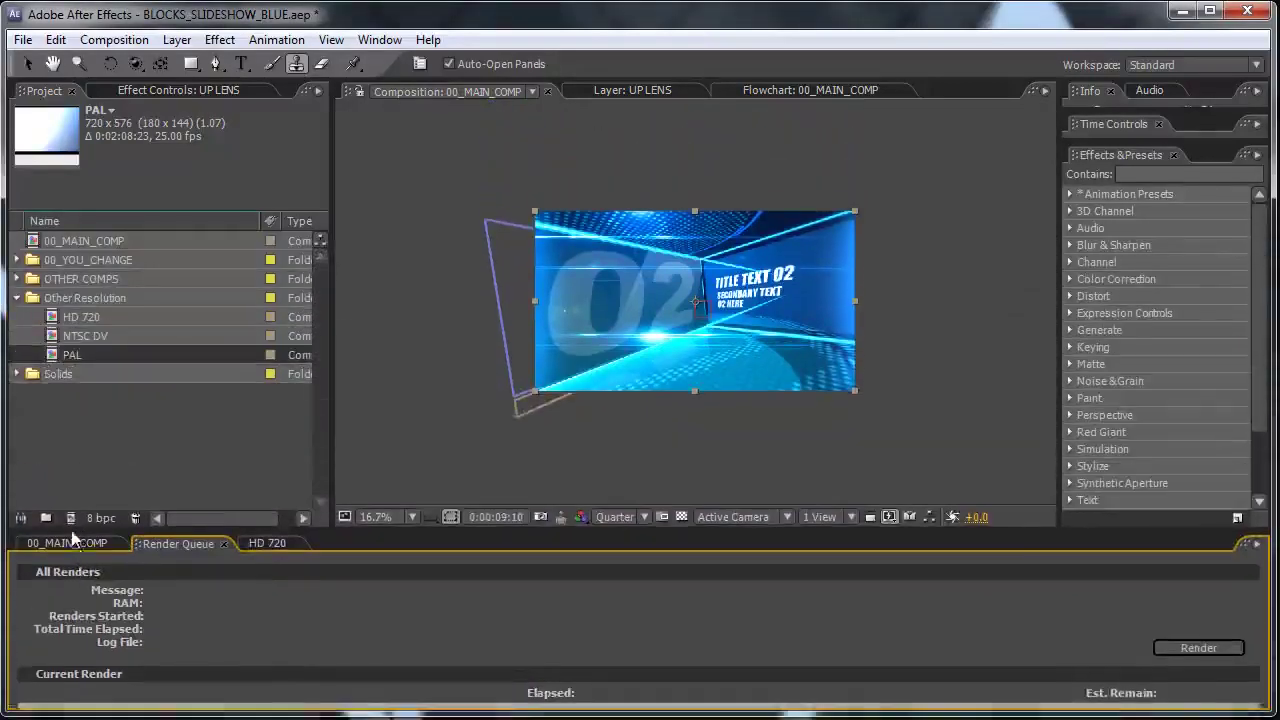